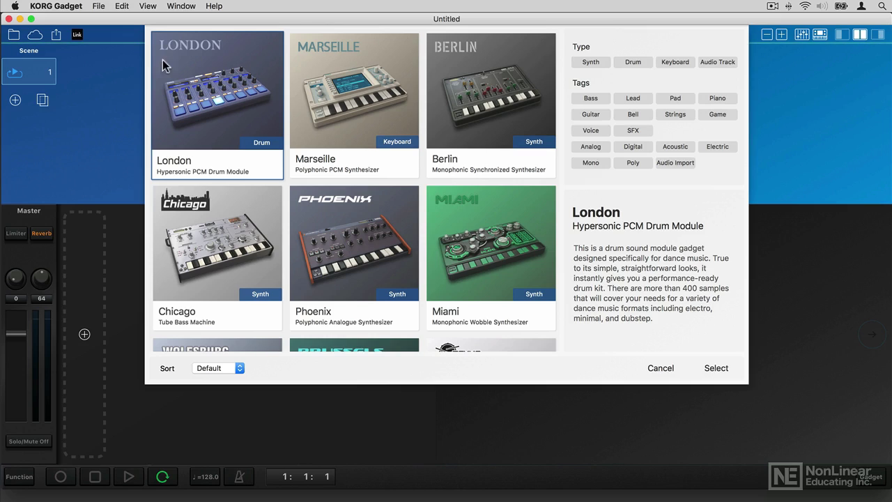
# Check the file options, then browse the gadget list to find the London drum module
pyautogui.click(98, 6)
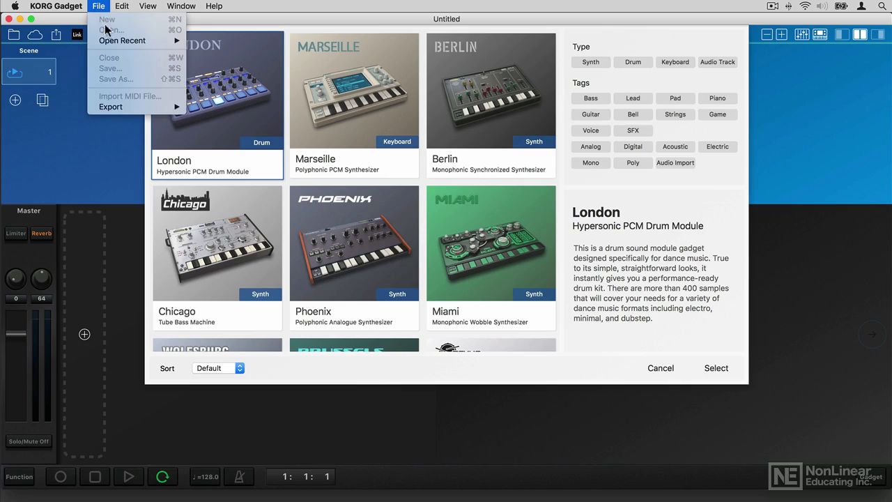
pyautogui.click(99, 6)
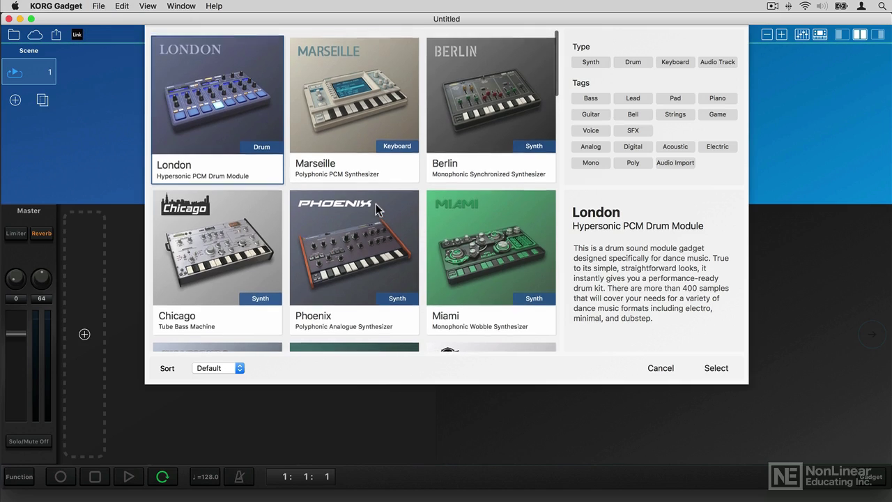
pyautogui.scroll(-5, 376, 204)
pyautogui.scroll(5, 376, 203)
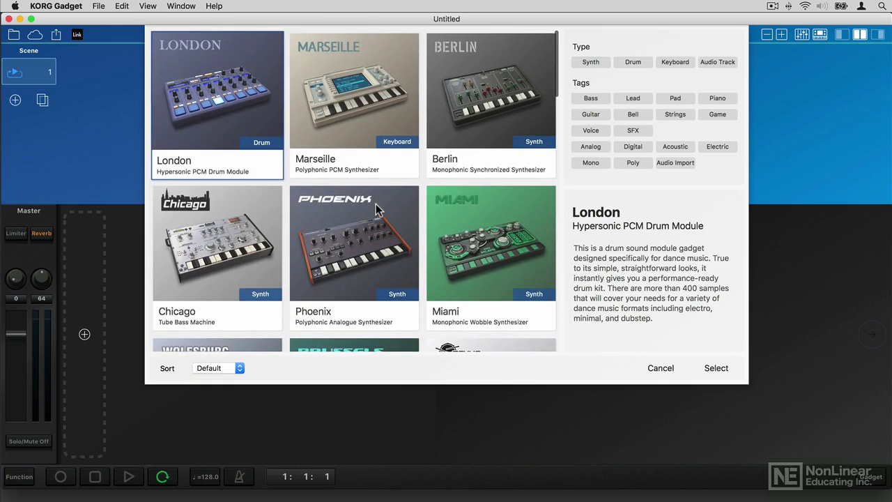
# Add London as Track 1, enlarge its note grid, and audition the BD Visual, PC Clickverb, snare and clap sounds
pyautogui.doubleClick(207, 85)
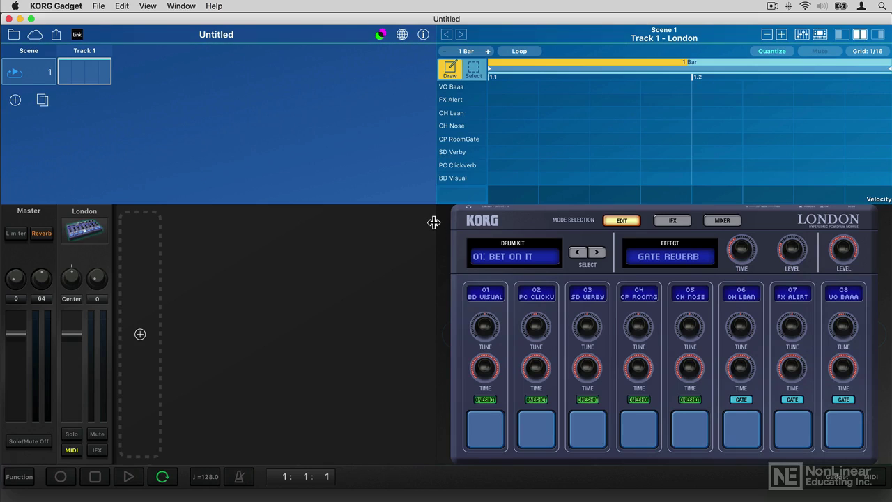
pyautogui.moveTo(438, 204)
pyautogui.mouseDown()
pyautogui.moveTo(441, 258)
pyautogui.moveTo(440, 214)
pyautogui.mouseUp()
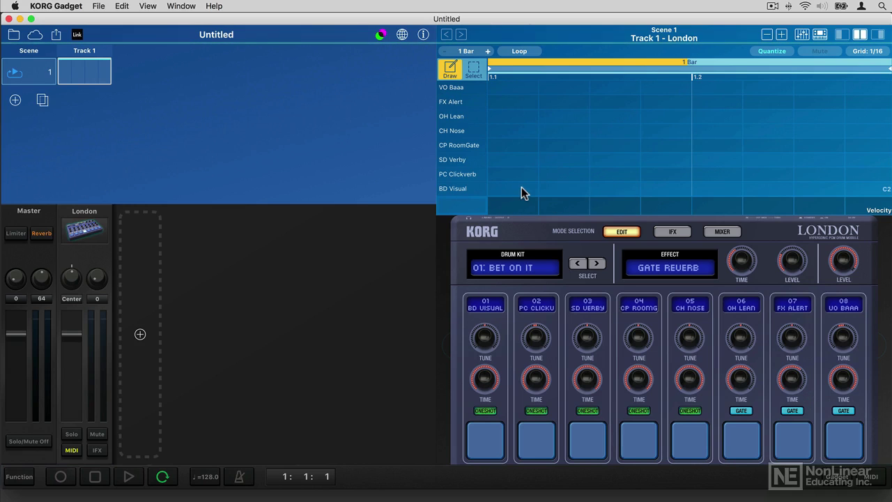
pyautogui.click(465, 193)
pyautogui.click(463, 193)
pyautogui.click(462, 194)
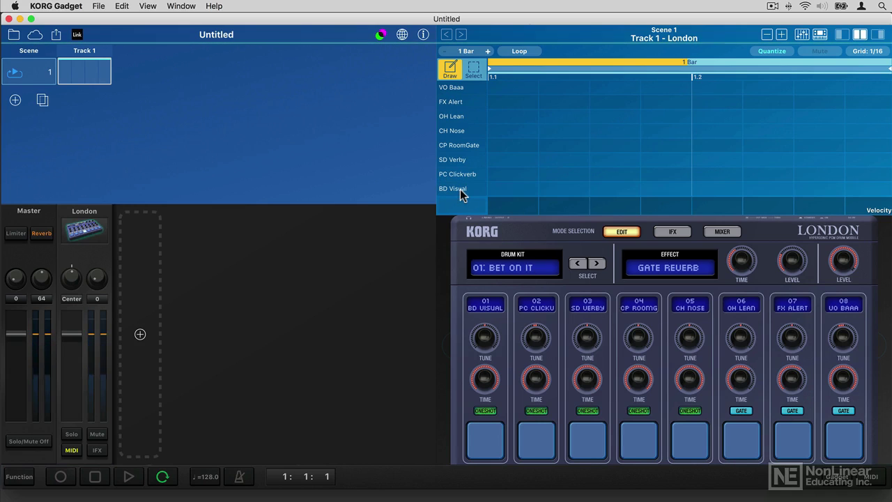
pyautogui.click(465, 177)
pyautogui.click(465, 161)
pyautogui.click(465, 149)
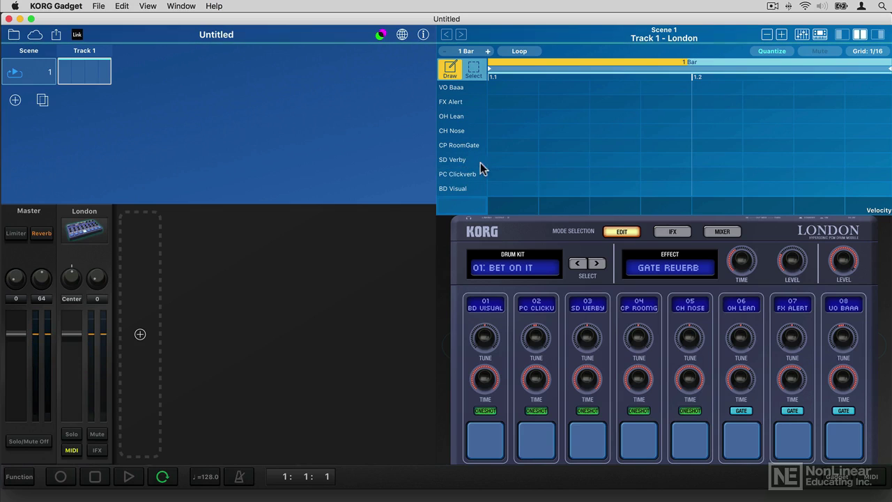
pyautogui.click(474, 194)
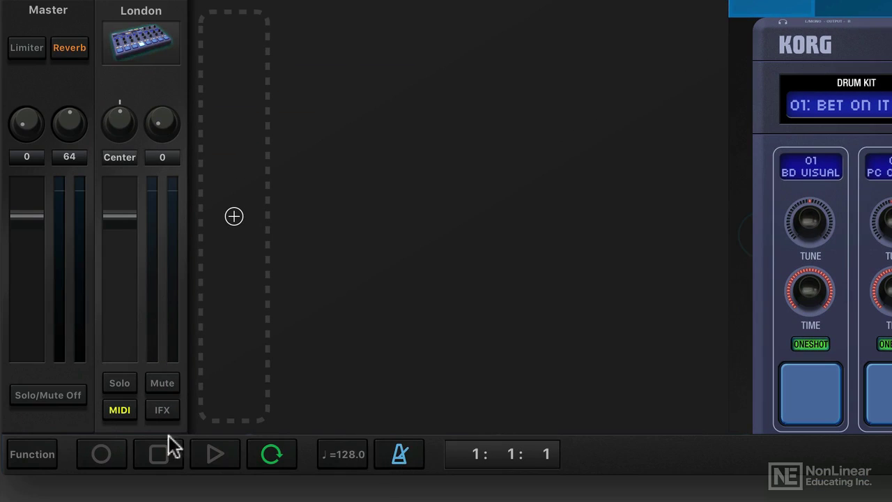
pyautogui.click(342, 463)
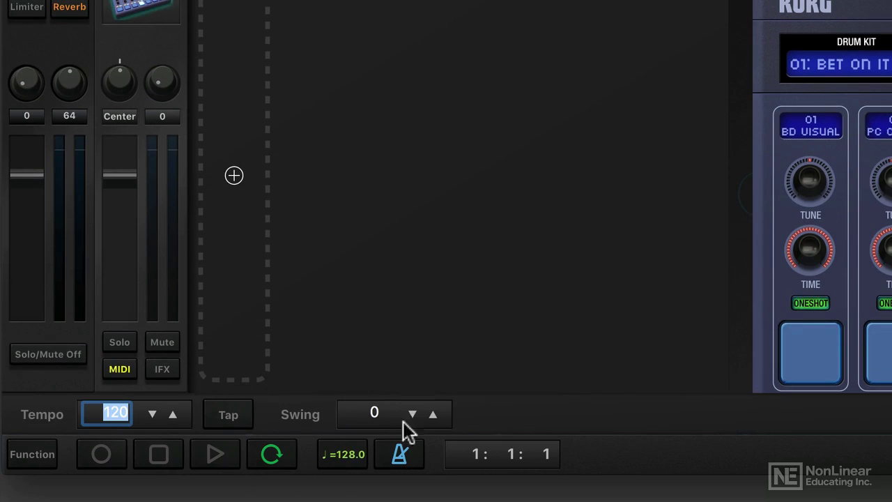
pyautogui.click(361, 459)
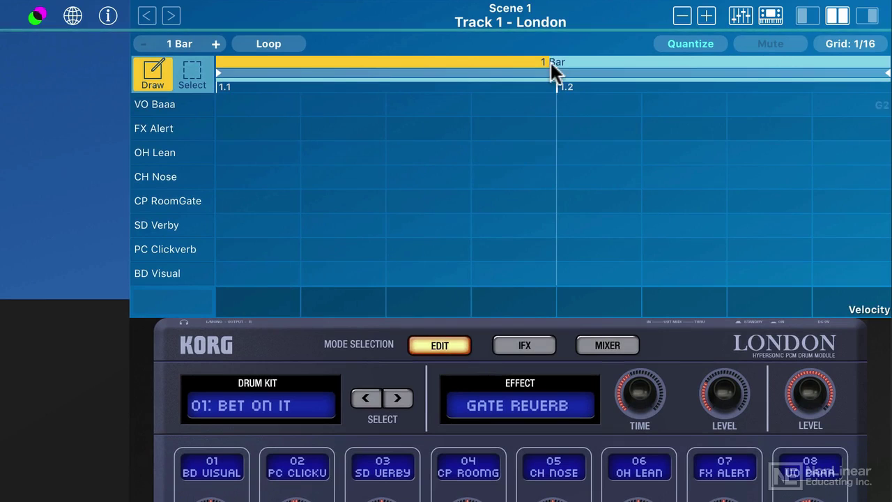
# Show the whole bar and place BD Visual kicks on beats 1.1 through 1.4
pyautogui.moveTo(550, 61); pyautogui.dragTo(550, 100)
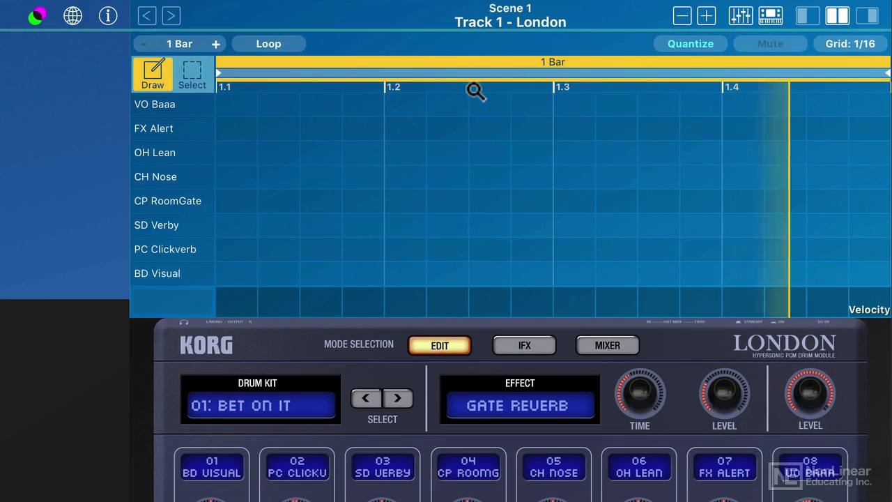
pyautogui.click(234, 273)
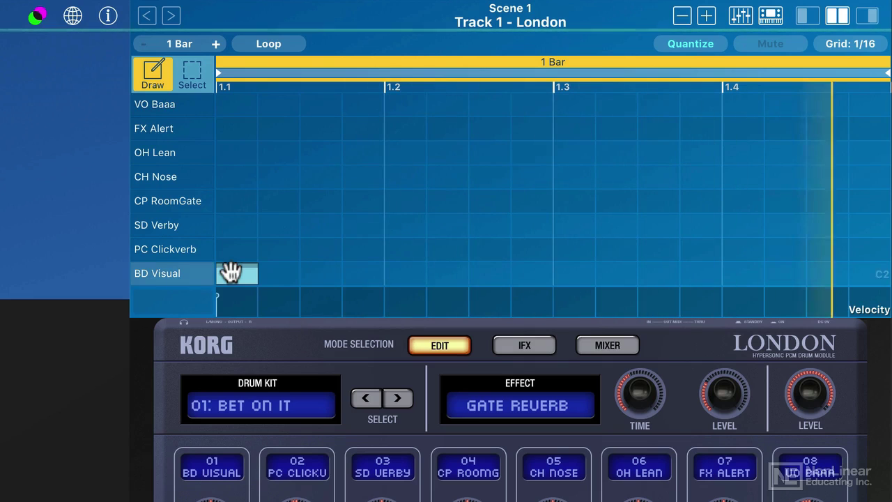
pyautogui.click(402, 274)
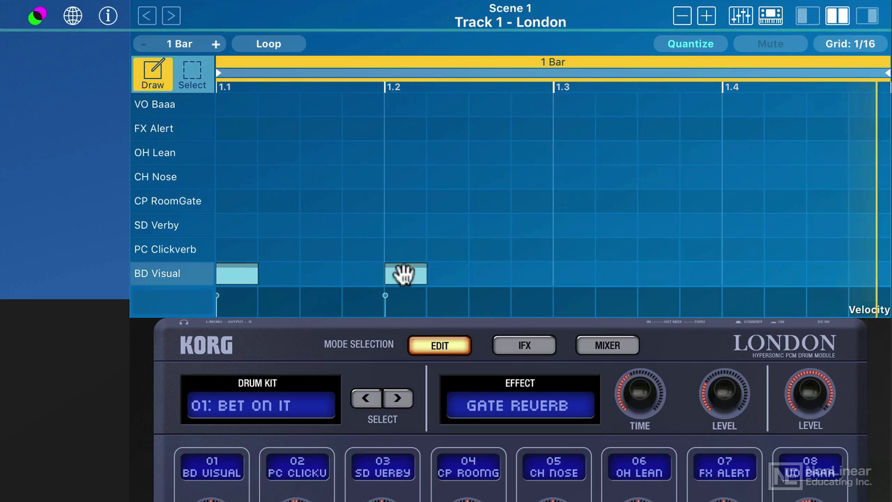
pyautogui.click(577, 274)
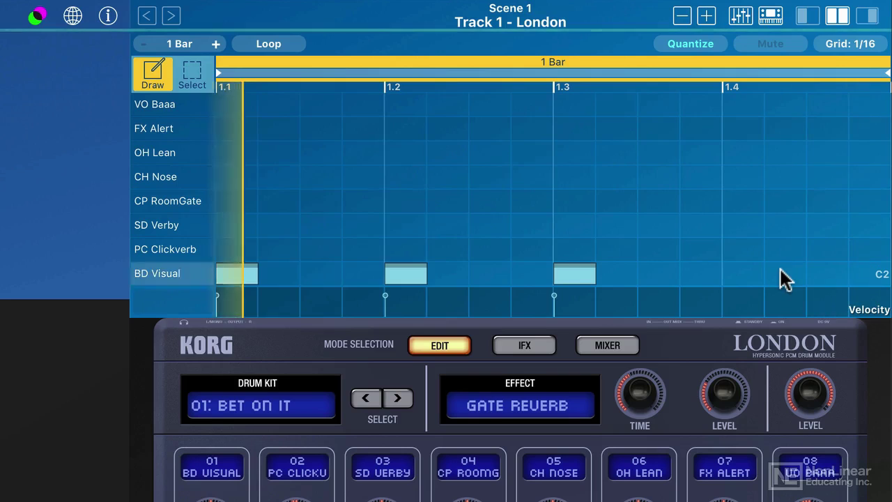
pyautogui.click(749, 275)
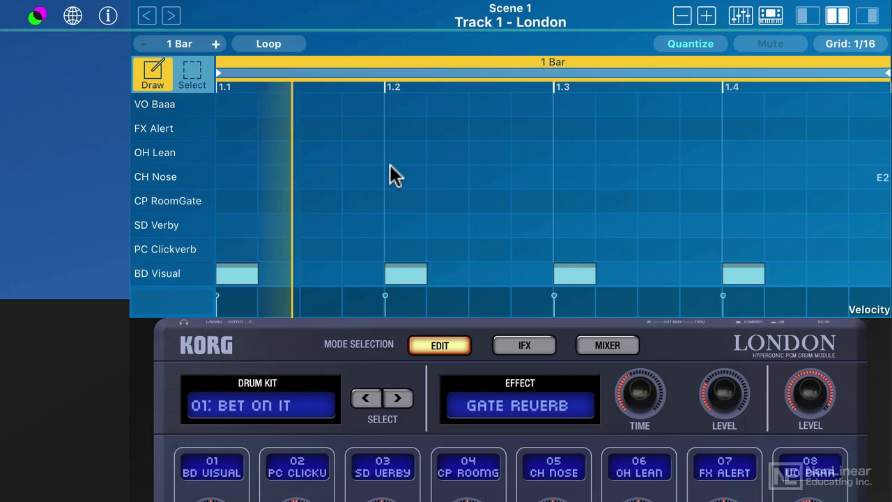
# Add CP RoomGate claps on the third sixteenths of beats 1 and 2
pyautogui.click(446, 200)
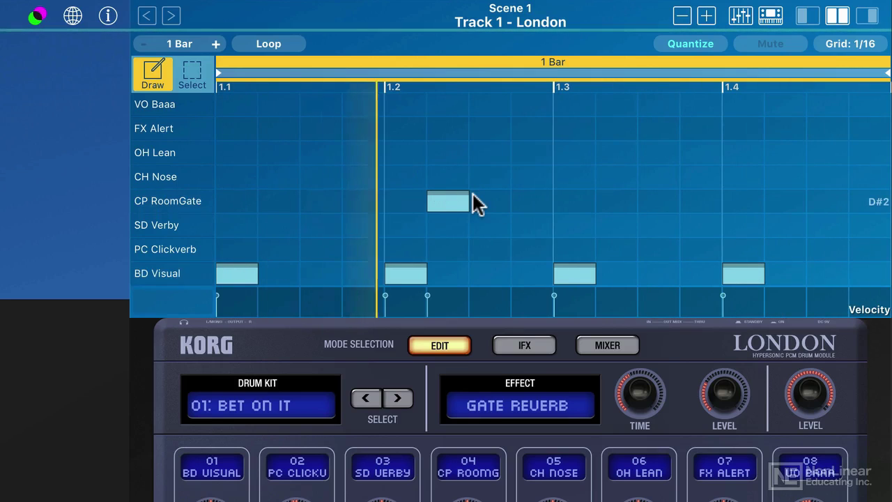
pyautogui.moveTo(452, 201); pyautogui.dragTo(486, 201)
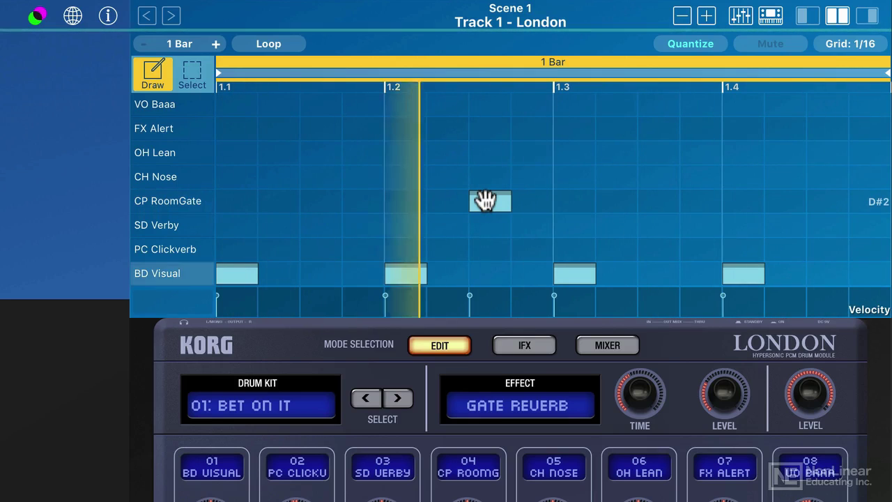
pyautogui.click(322, 201)
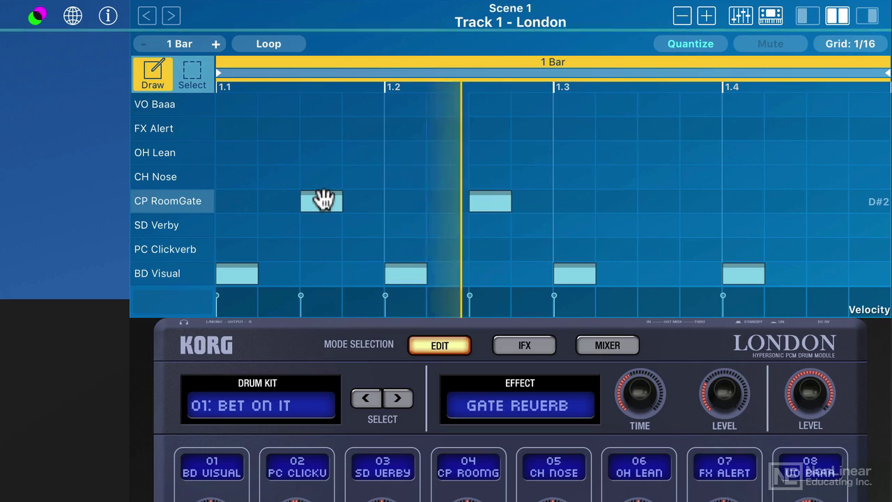
pyautogui.click(322, 201)
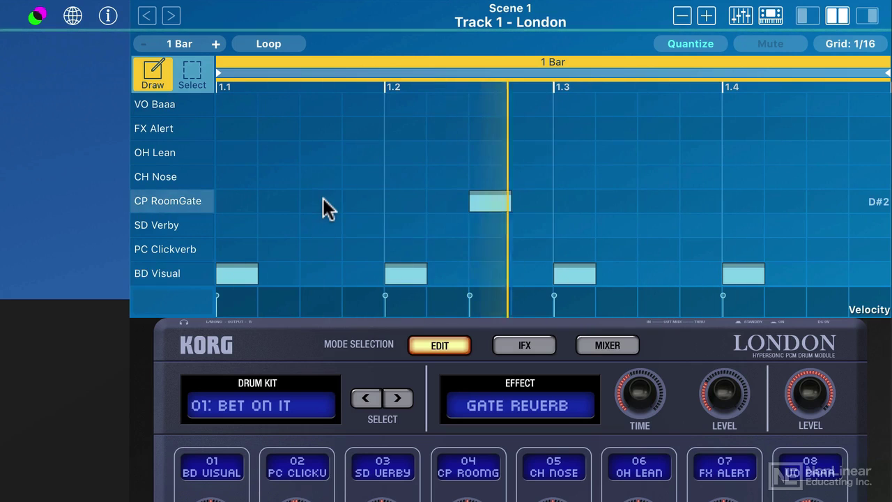
pyautogui.click(323, 202)
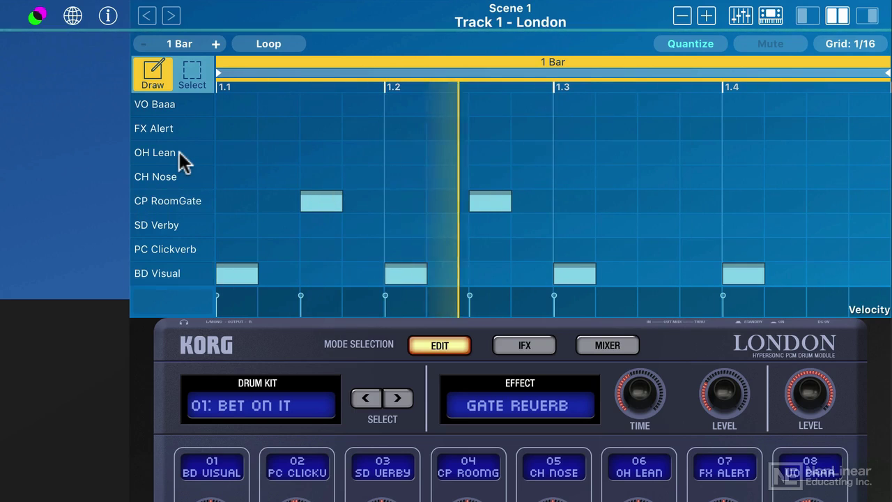
# Place seven OH Lean open hi-hats around the starts of beats 1, 2 and 3
pyautogui.click(240, 155)
pyautogui.click(276, 154)
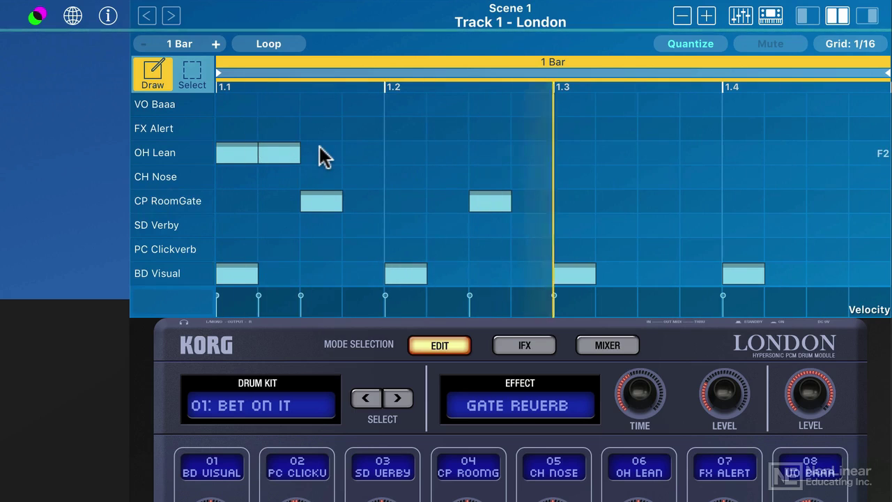
pyautogui.click(405, 154)
pyautogui.click(450, 154)
pyautogui.click(577, 155)
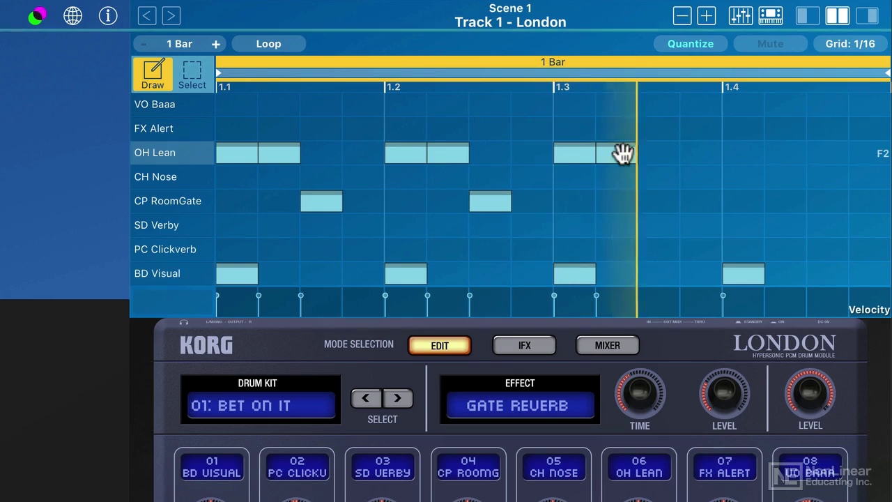
pyautogui.click(618, 155)
pyautogui.click(658, 153)
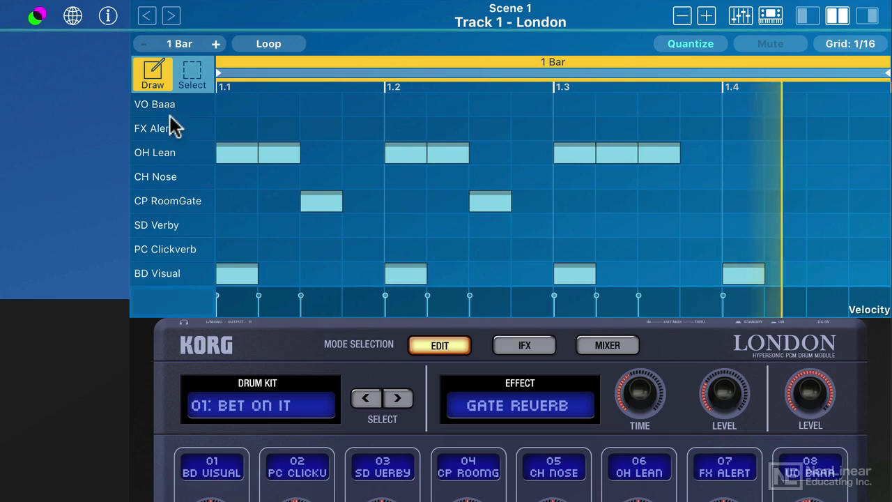
# Add a VO Baaa hit one sixteenth before the bar's end and stop playback
pyautogui.click(861, 106)
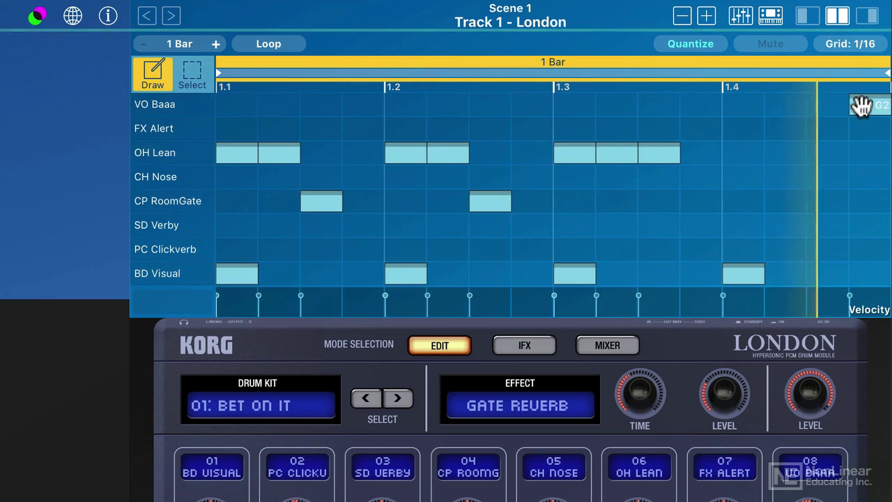
pyautogui.moveTo(840, 112); pyautogui.dragTo(833, 110)
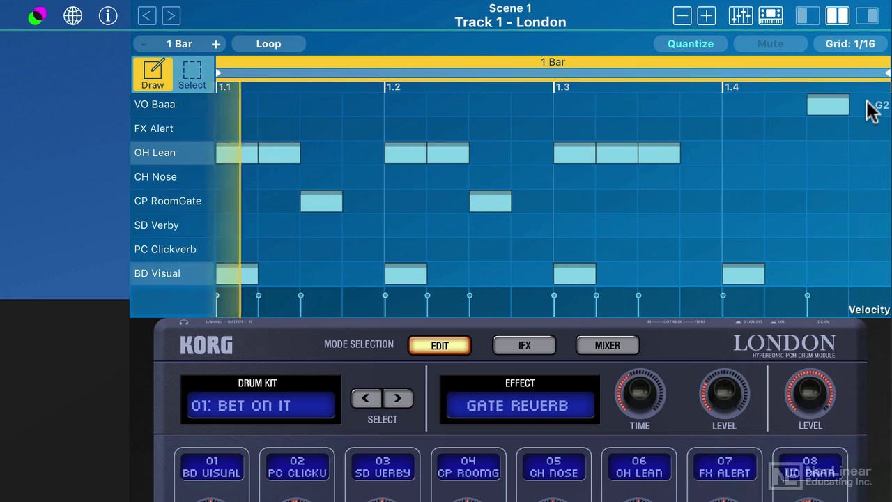
pyautogui.press('space')
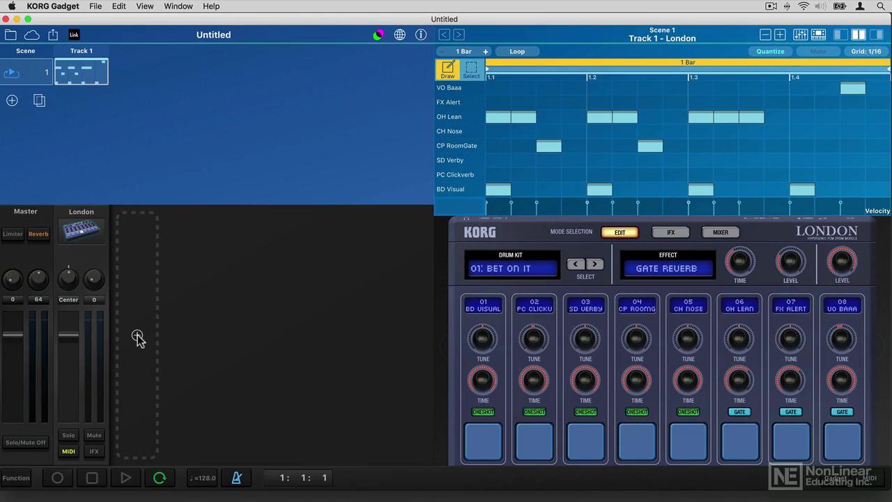
# Create Track 2 with the Miami Monophonic Wobble Synthesizer from the gadget browser
pyautogui.click(137, 336)
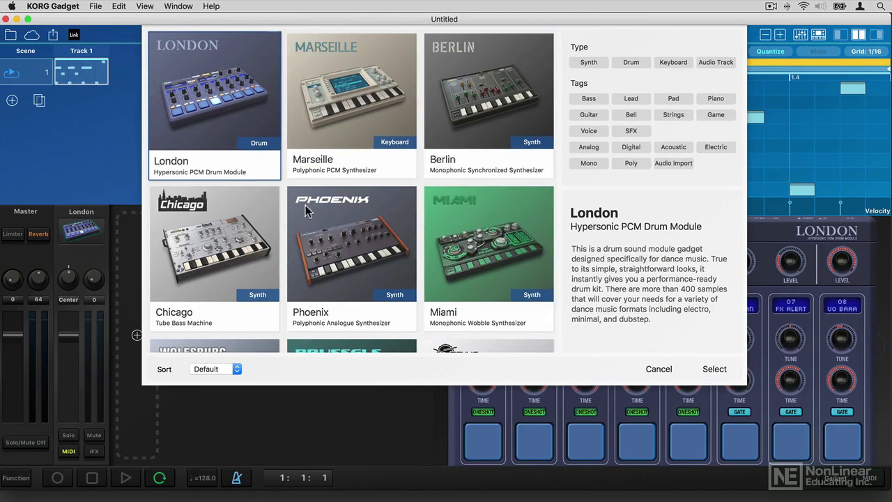
pyautogui.scroll(-3, 524, 248)
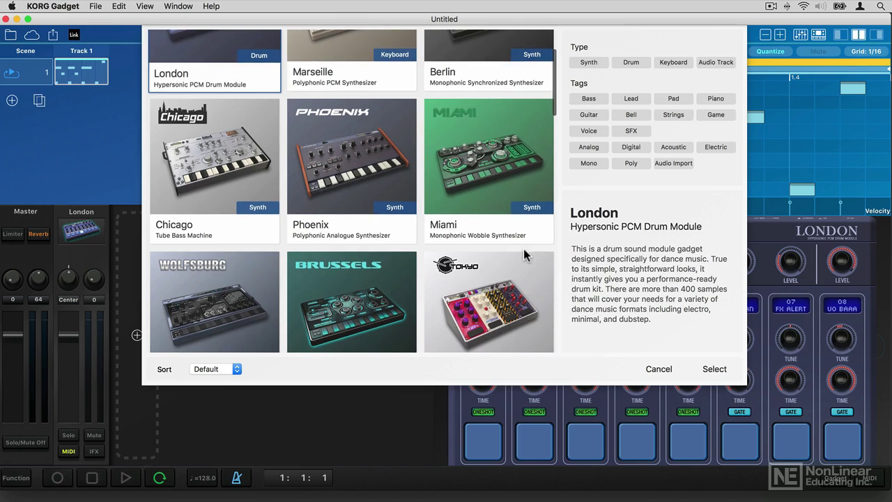
pyautogui.doubleClick(494, 189)
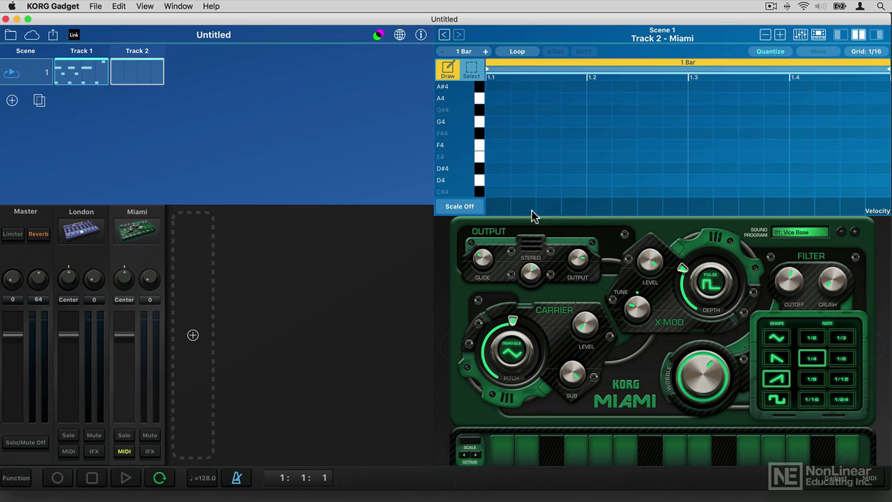
# Extend the Miami piano roll down to C3, audition two bass notes, and start the loop
pyautogui.moveTo(533, 217); pyautogui.dragTo(547, 380)
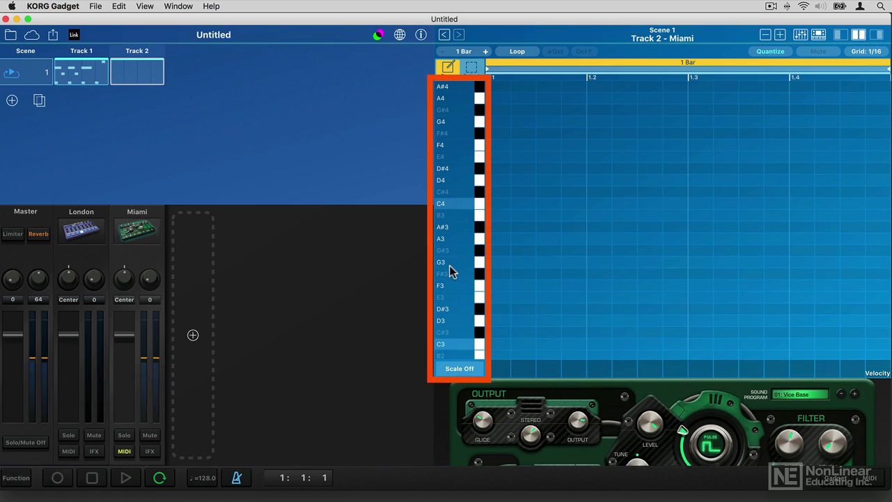
pyautogui.click(452, 238)
pyautogui.click(454, 191)
pyautogui.press('space')
# Draw a D#3 note at the bar start and two joined G#3 notes filling beat 3
pyautogui.moveTo(498, 309); pyautogui.dragTo(558, 309)
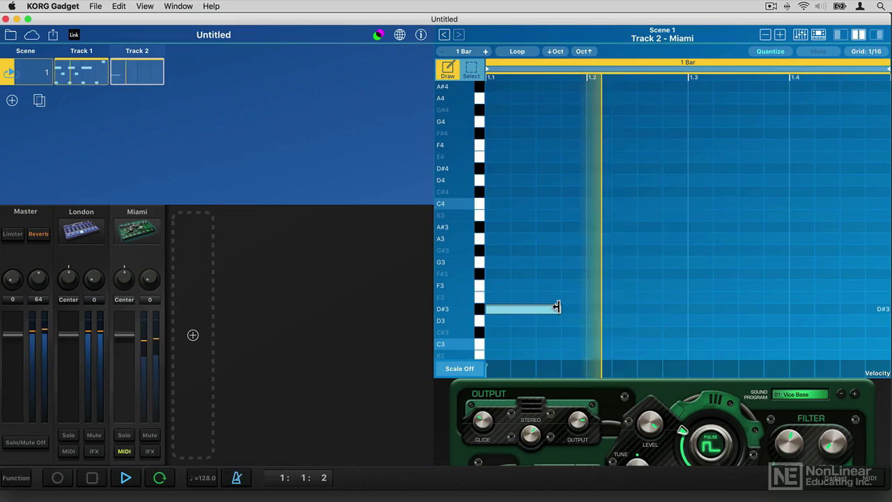
pyautogui.click(699, 250)
pyautogui.click(750, 251)
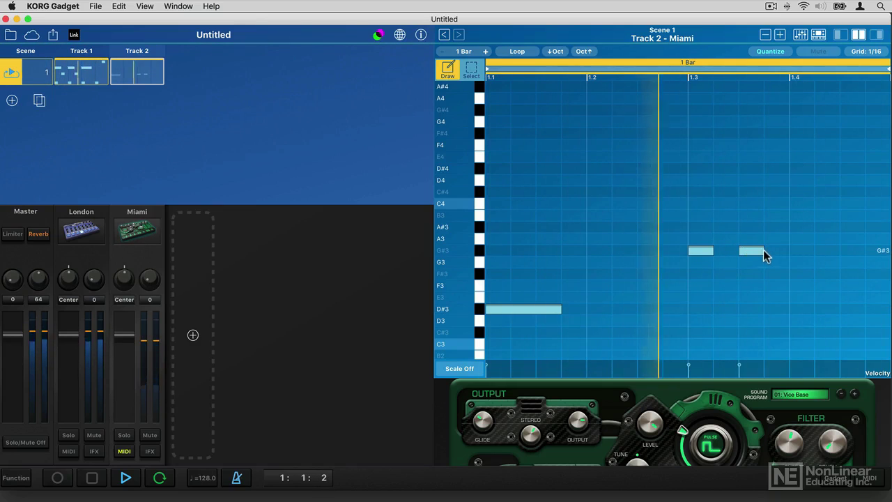
pyautogui.moveTo(761, 251); pyautogui.dragTo(789, 251)
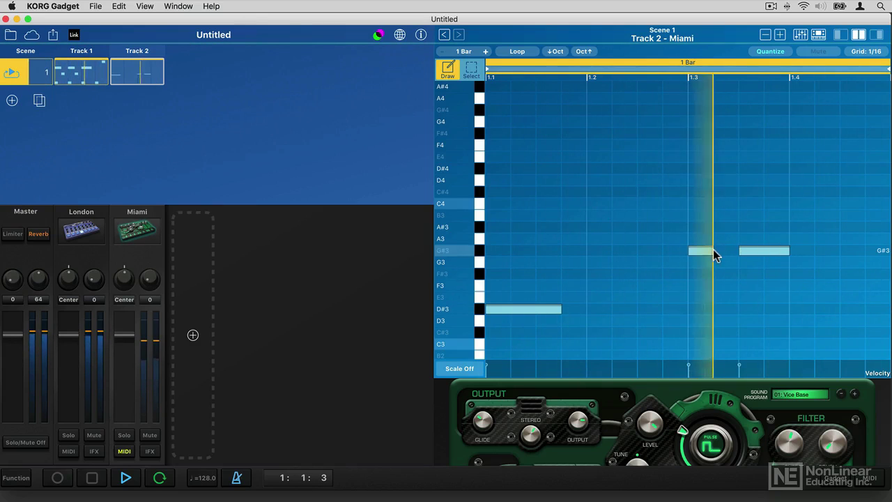
pyautogui.moveTo(713, 252); pyautogui.dragTo(738, 251)
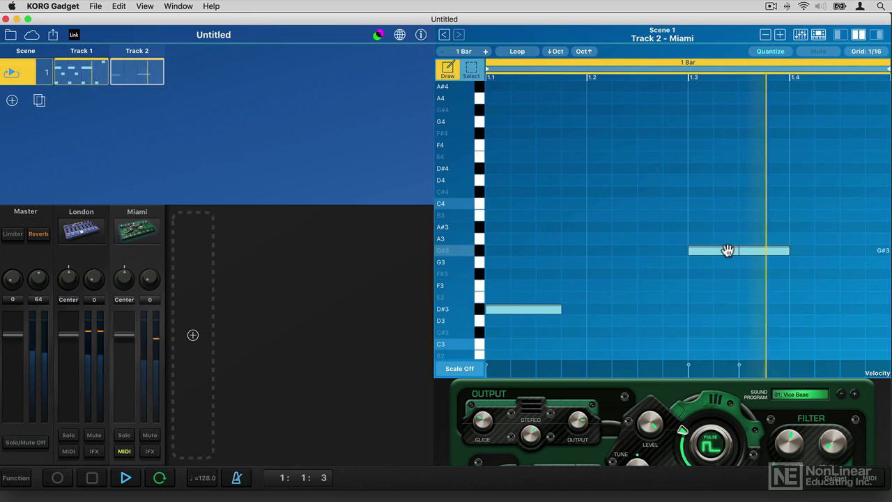
# Stop, replay, and stop the loop to hear the bass line
pyautogui.press('space')
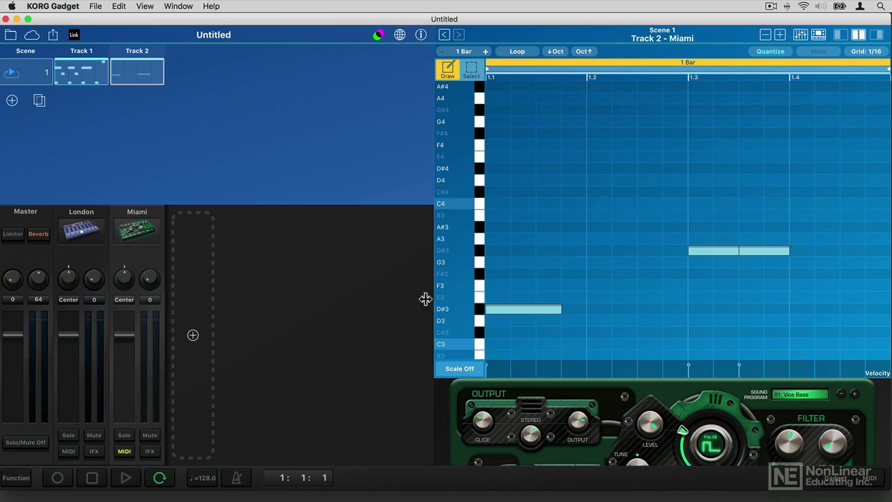
pyautogui.press('space')
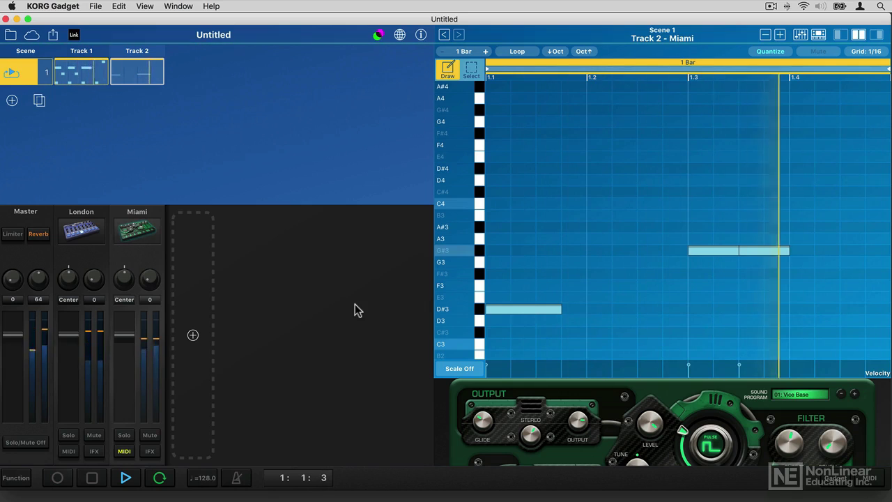
pyautogui.press('space')
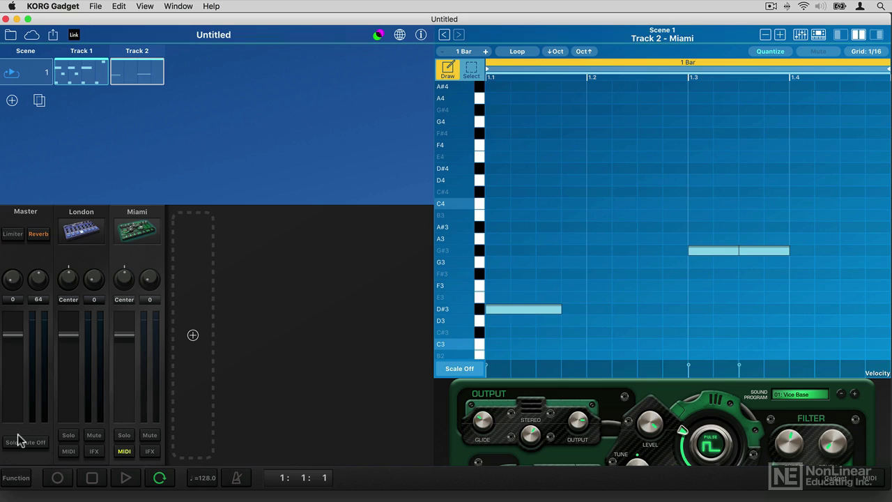
# Open the London drum track on Track 1 for editing
pyautogui.click(16, 480)
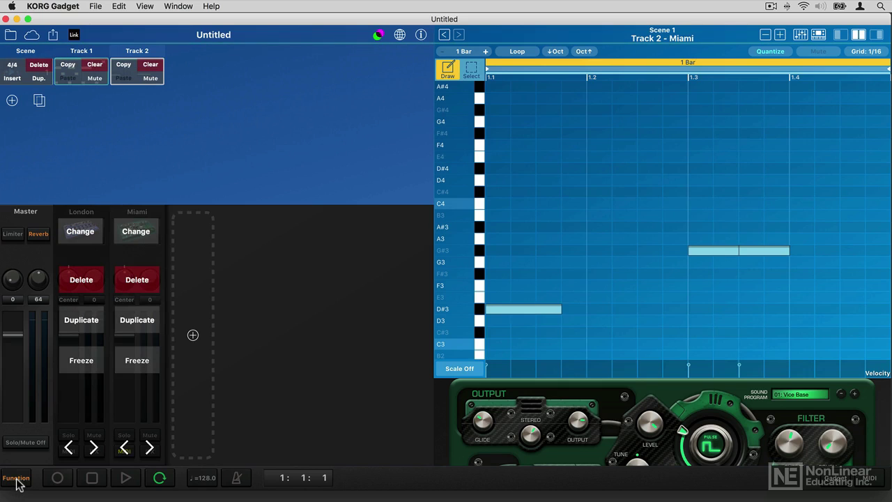
pyautogui.click(16, 479)
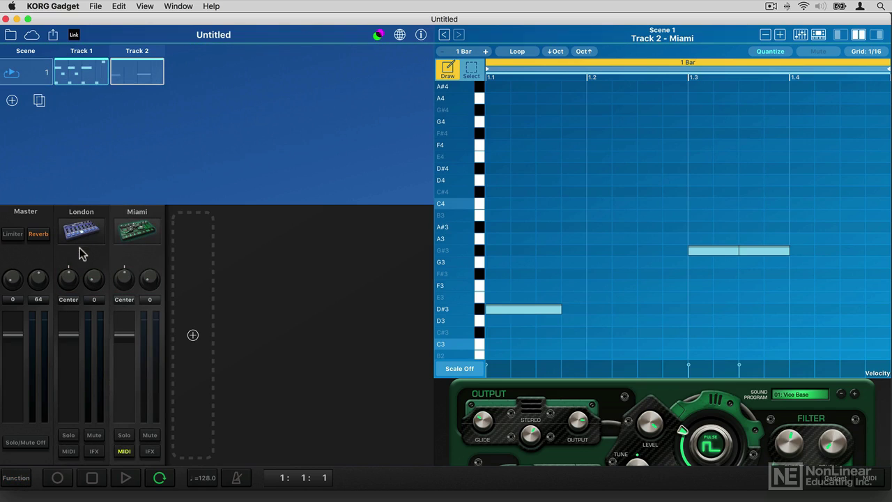
pyautogui.click(79, 256)
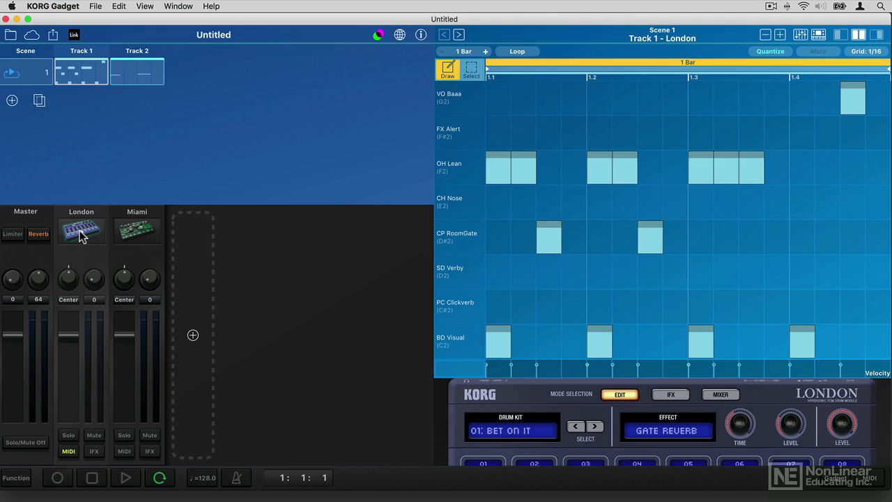
# Swap London for the Amsterdam gadget in the browser and stop playback
pyautogui.click(80, 235)
pyautogui.scroll(-5, 390, 161)
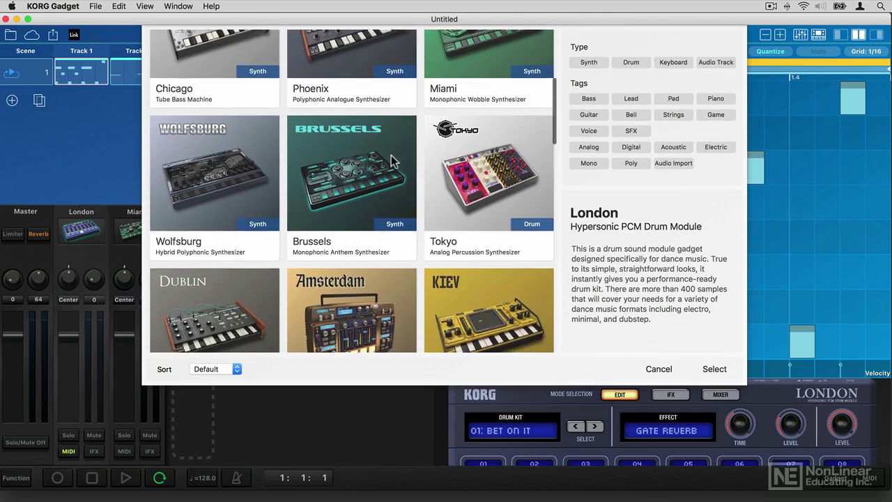
pyautogui.scroll(2, 391, 161)
pyautogui.scroll(-5, 392, 161)
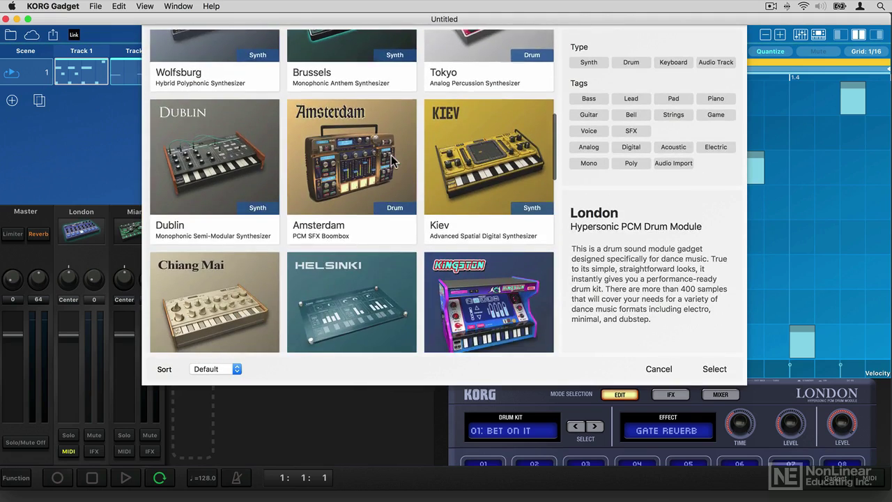
pyautogui.scroll(-4, 391, 160)
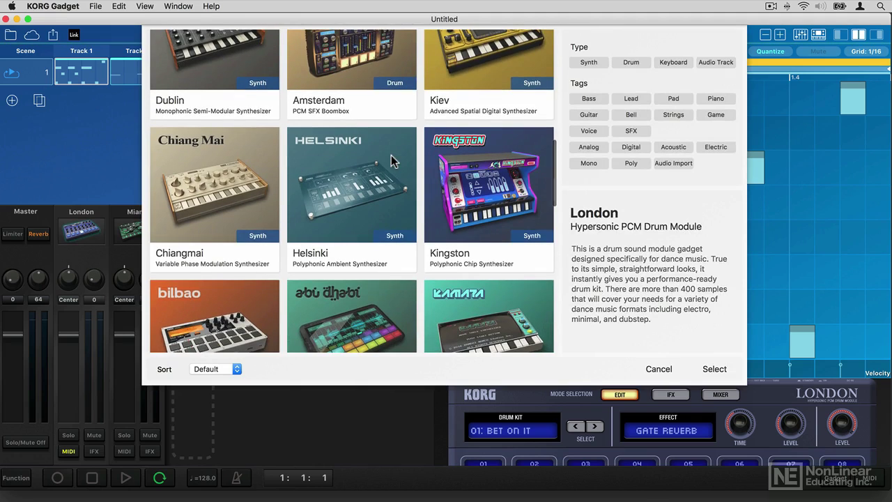
pyautogui.scroll(2, 391, 155)
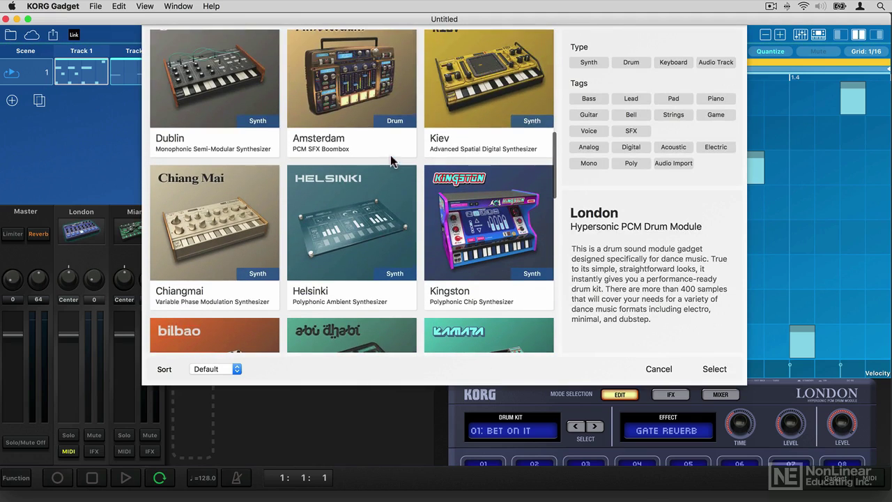
pyautogui.doubleClick(361, 99)
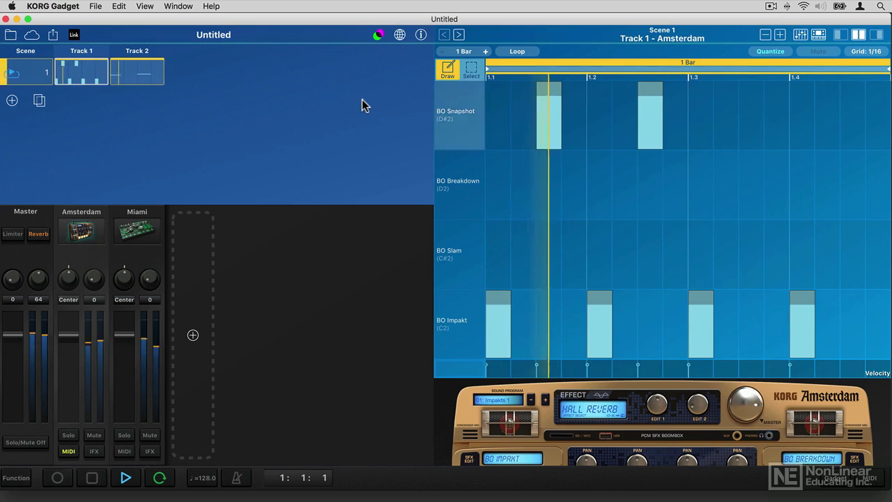
pyautogui.press('space')
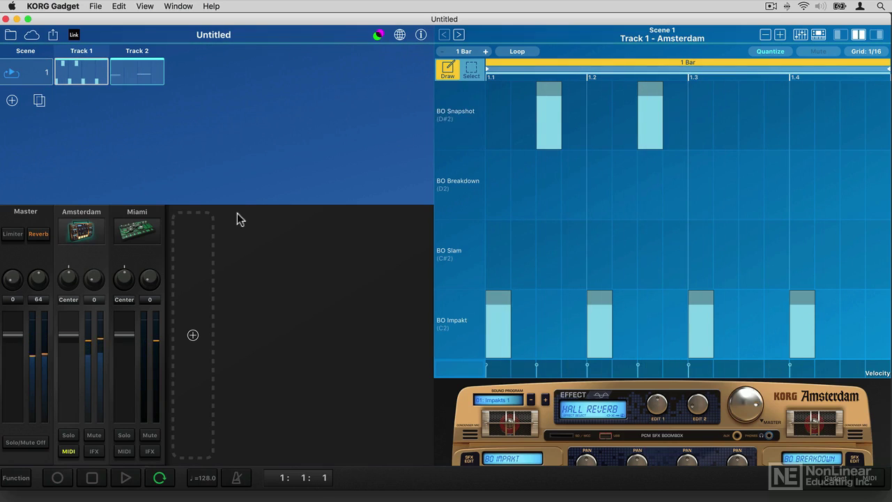
# Replace Amsterdam with Recife, loading the 01: Future Electronic kit on Track 1
pyautogui.click(86, 235)
pyautogui.scroll(-10, 314, 202)
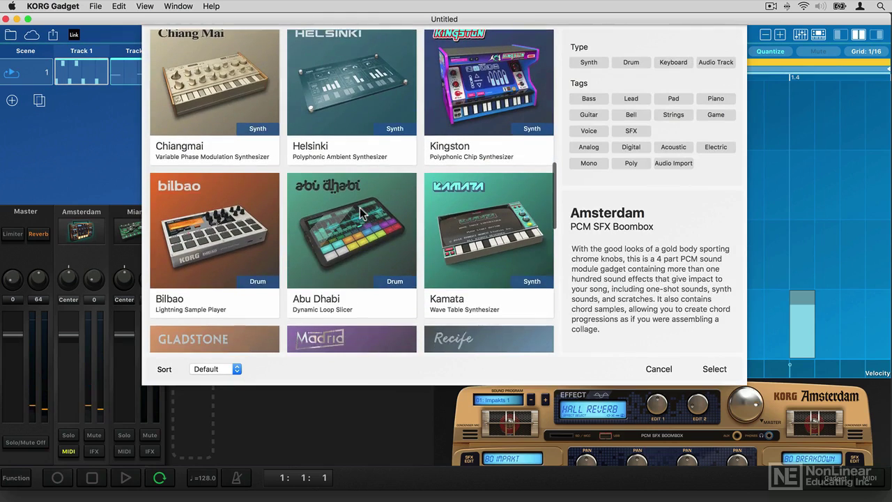
pyautogui.scroll(-5, 361, 214)
pyautogui.scroll(-2, 361, 214)
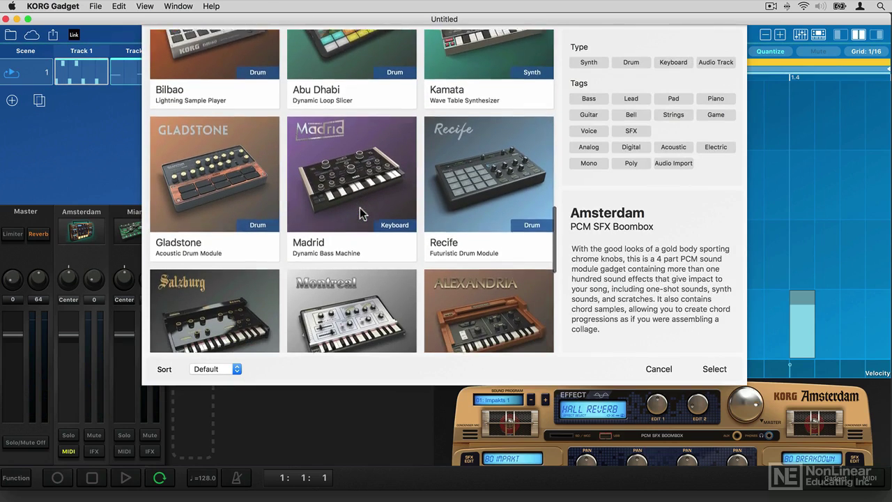
pyautogui.scroll(-1, 361, 214)
pyautogui.scroll(-5, 360, 214)
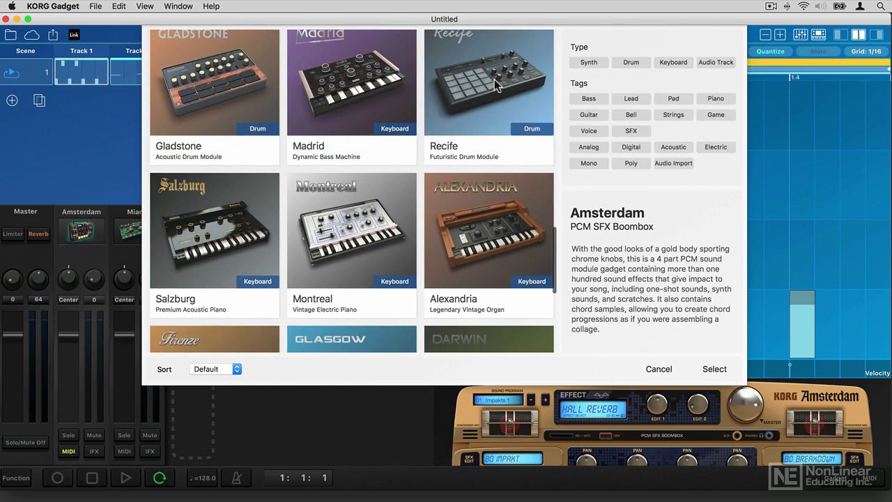
pyautogui.doubleClick(497, 79)
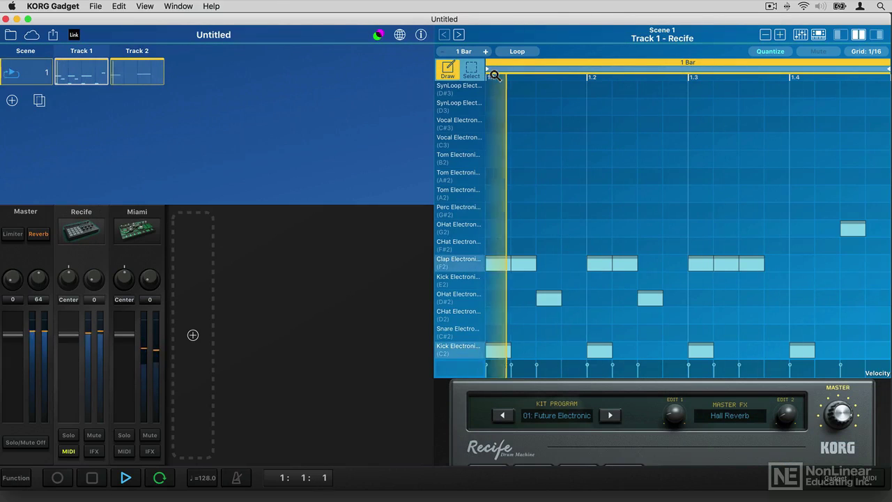
pyautogui.press('space')
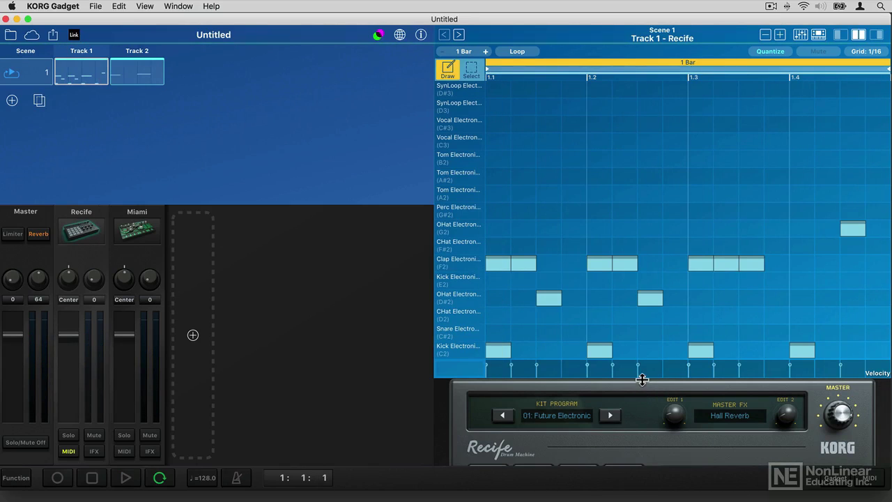
pyautogui.moveTo(639, 374); pyautogui.dragTo(632, 205)
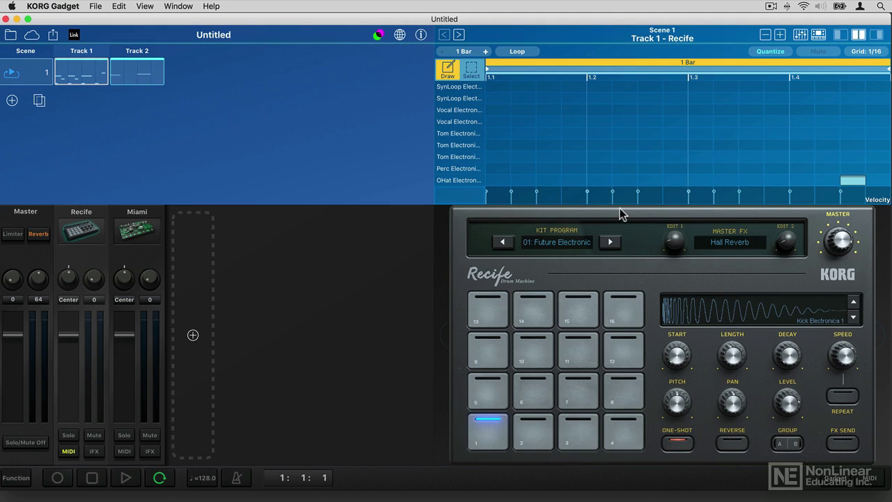
pyautogui.moveTo(619, 204); pyautogui.dragTo(625, 376)
# Try vocal and tom hits in the Recife grid, keeping a tom at beat 1.2
pyautogui.click(546, 141)
pyautogui.click(546, 174)
pyautogui.click(548, 175)
pyautogui.click(571, 173)
pyautogui.click(581, 173)
pyautogui.click(598, 158)
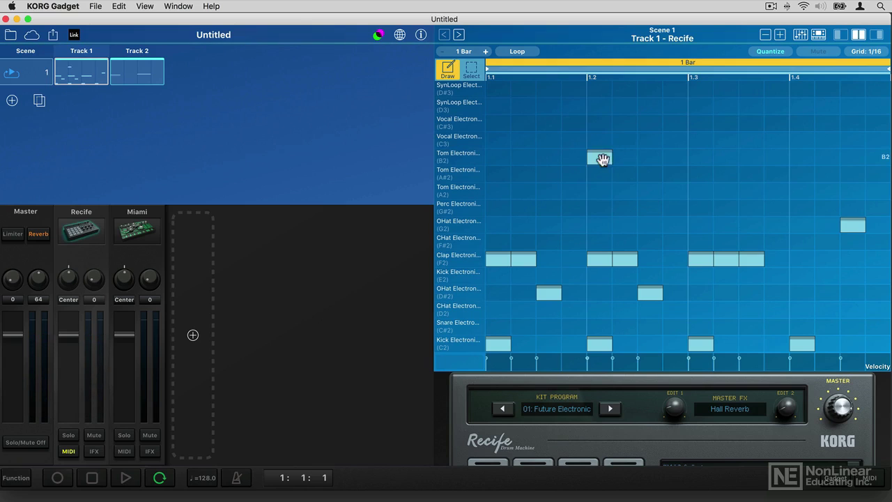
# Play the loop, add a SynLoop D#3 hit at beat 1.4, and stop
pyautogui.press('space')
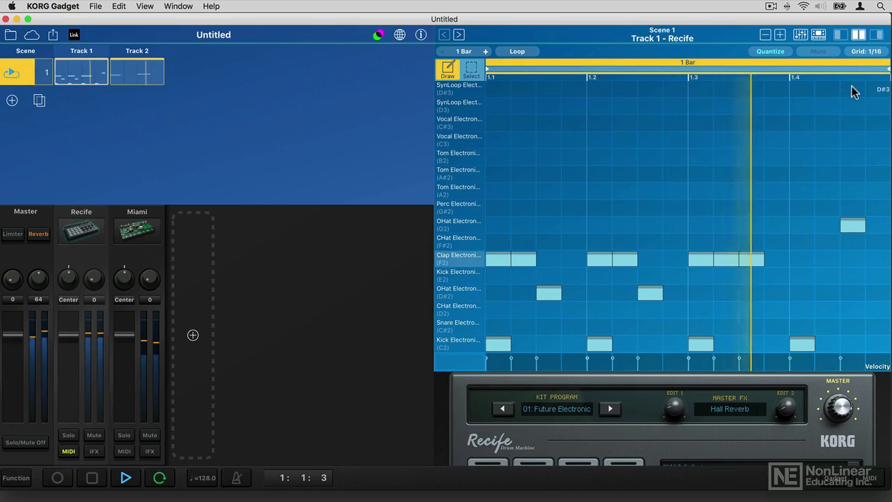
pyautogui.click(803, 90)
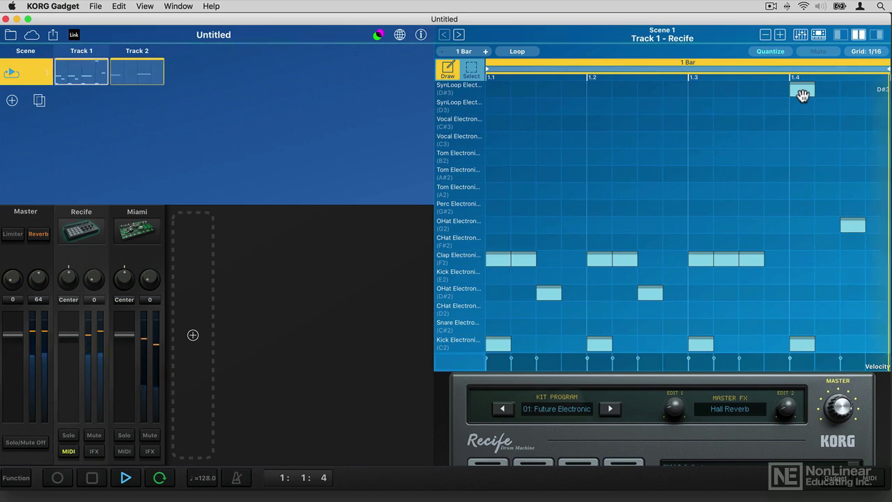
pyautogui.press('space')
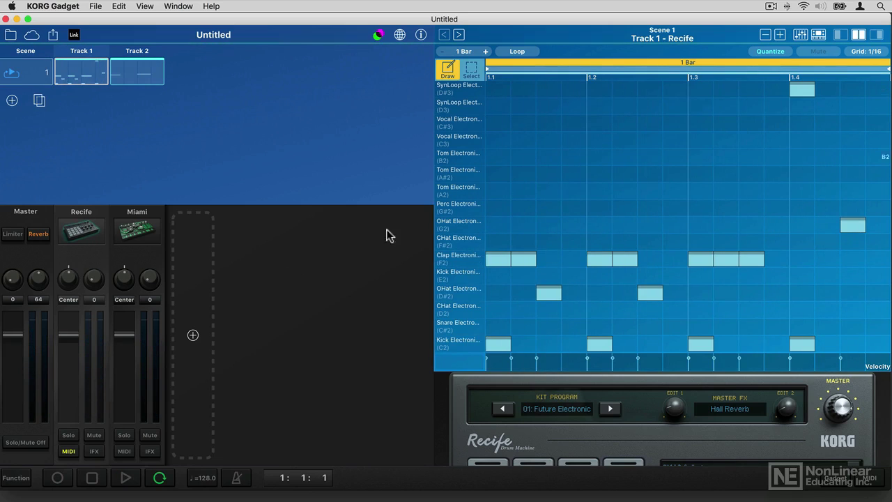